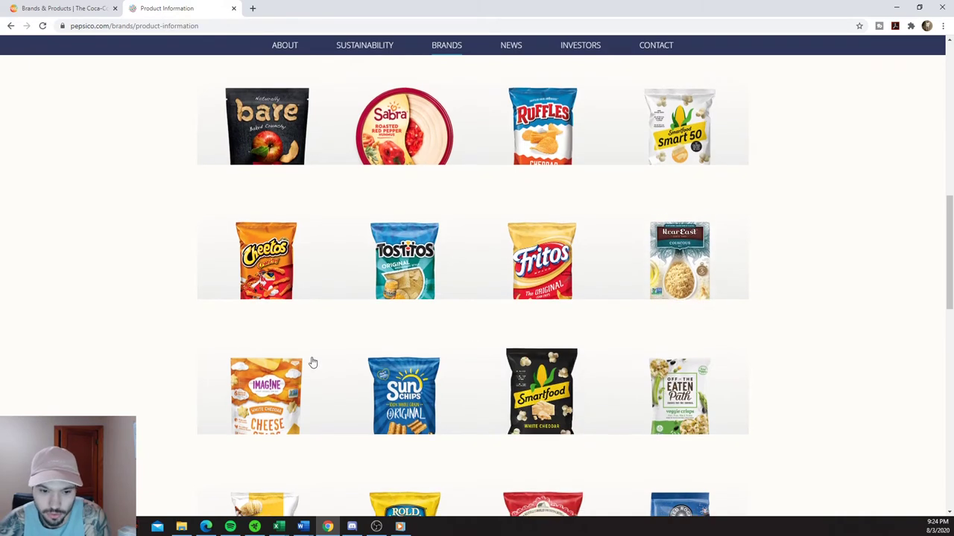
# Step: Look through the food brands on PepsiCo's product information page down to the end of the list
pyautogui.scroll(-1, 311, 362)
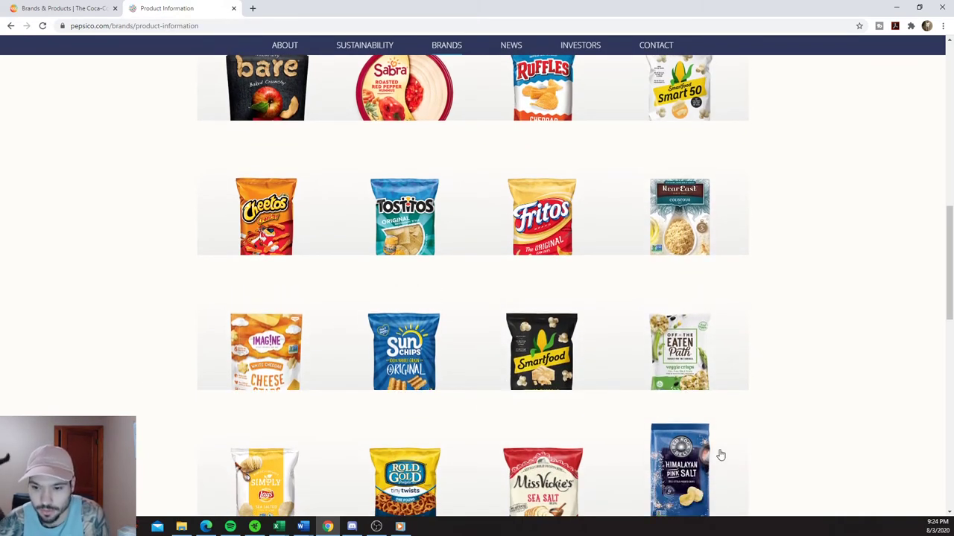
pyautogui.scroll(-2, 681, 390)
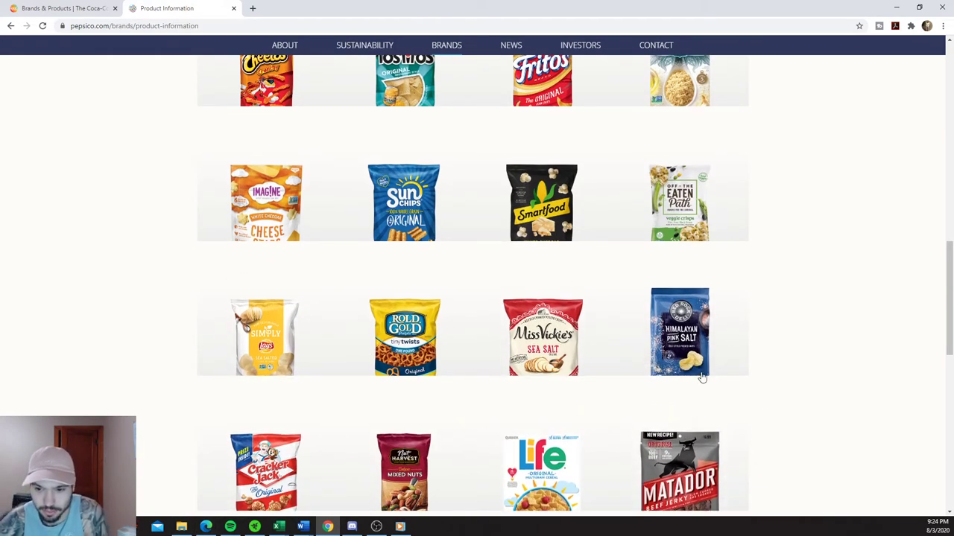
pyautogui.scroll(-2, 701, 372)
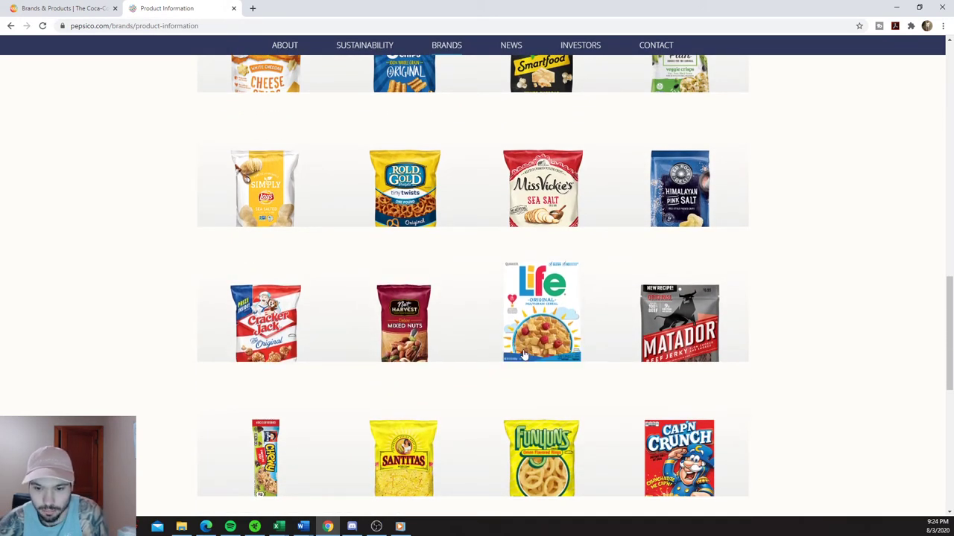
pyautogui.scroll(-1, 800, 330)
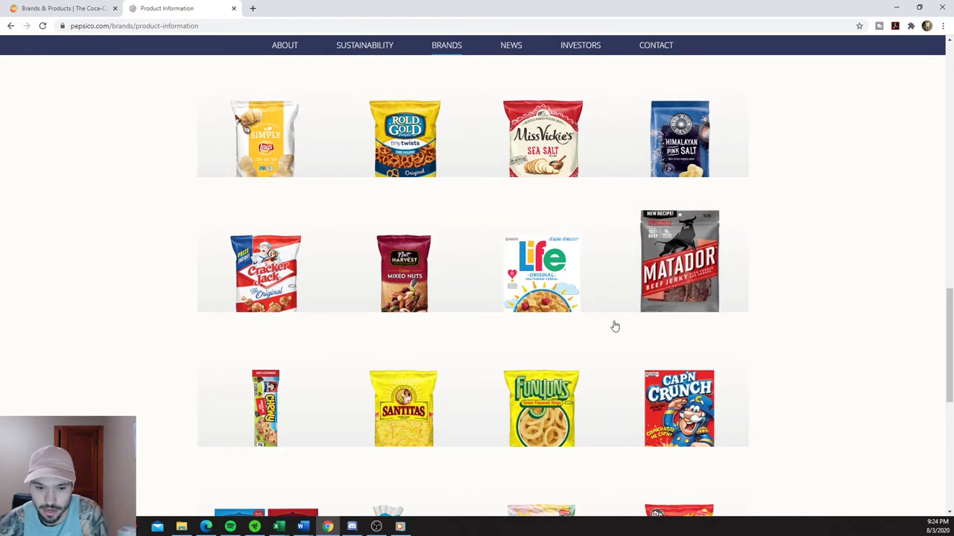
pyautogui.scroll(-1, 307, 403)
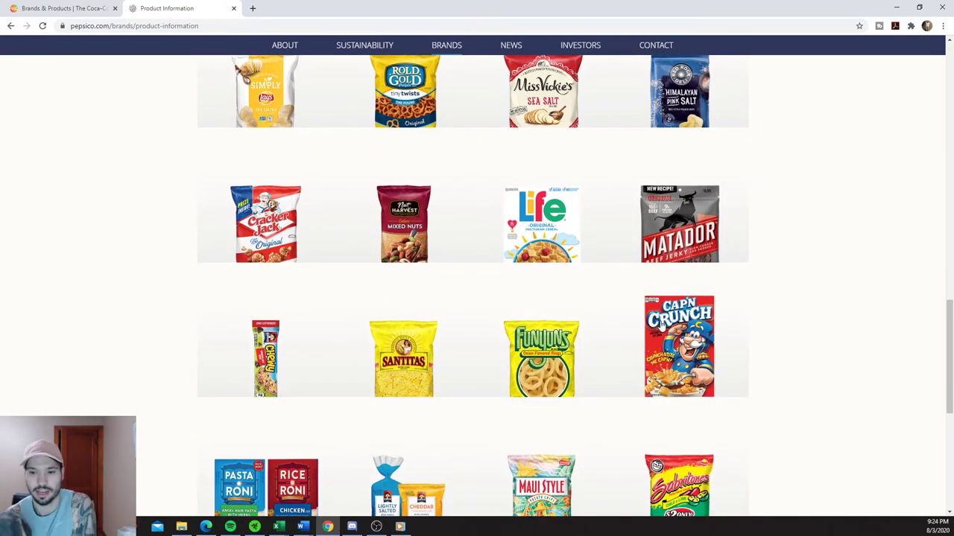
pyautogui.scroll(-2, 164, 74)
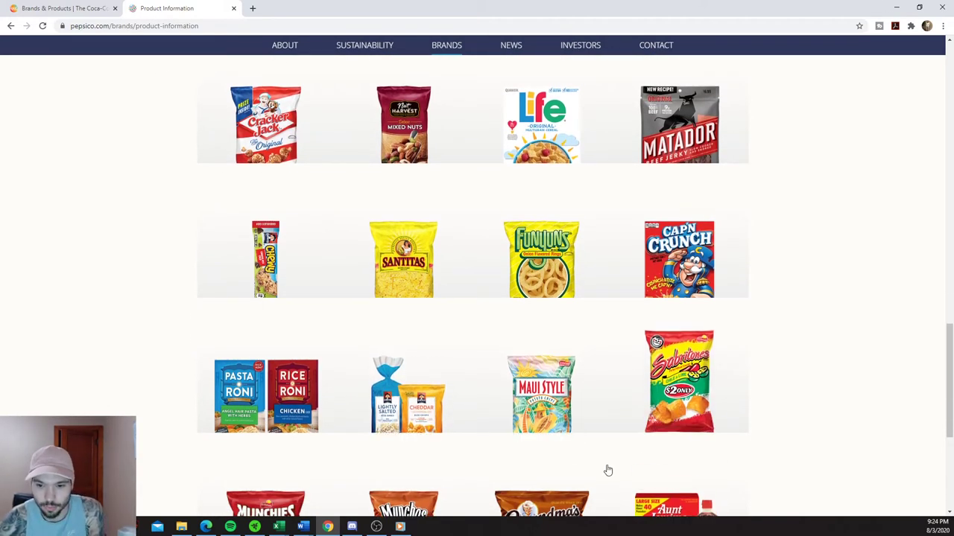
pyautogui.scroll(-3, 607, 469)
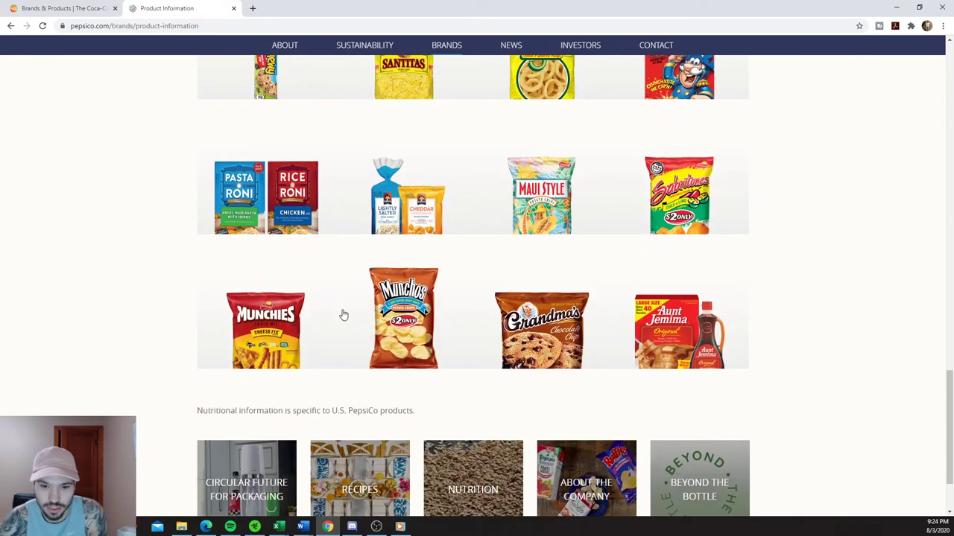
pyautogui.scroll(-2, 567, 355)
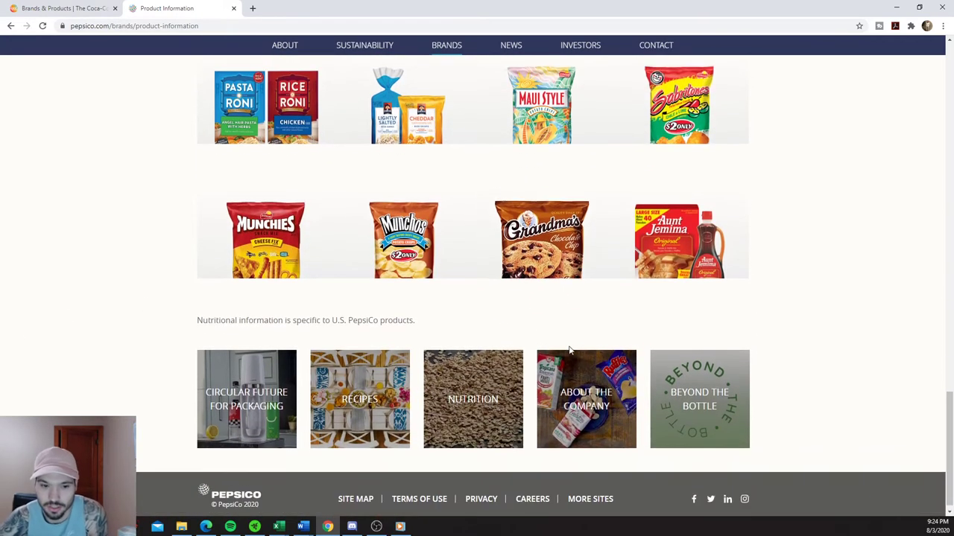
# Step: Show the Everyday Nutrition category on PepsiCo's product information page and look through its brands
pyautogui.scroll(1, 577, 272)
pyautogui.scroll(15, 510, 301)
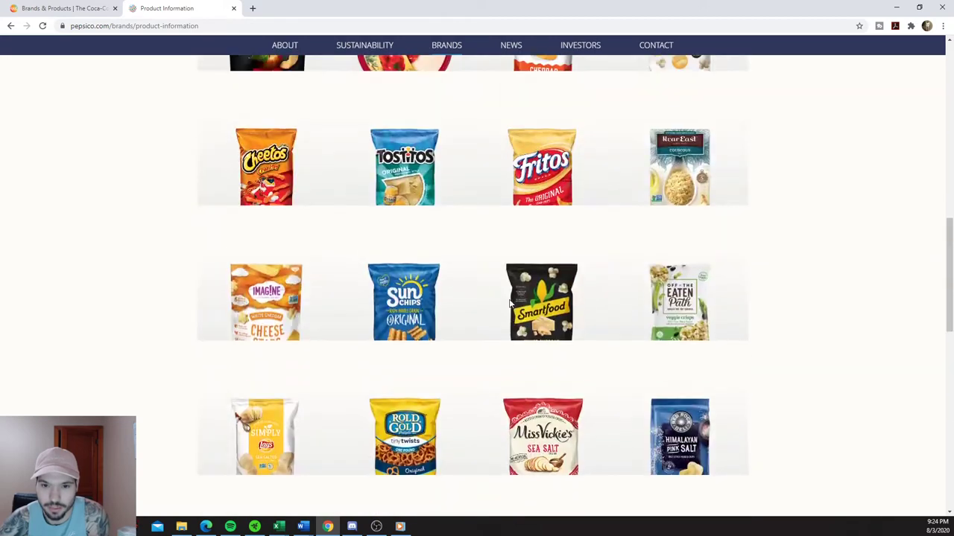
pyautogui.scroll(3, 514, 296)
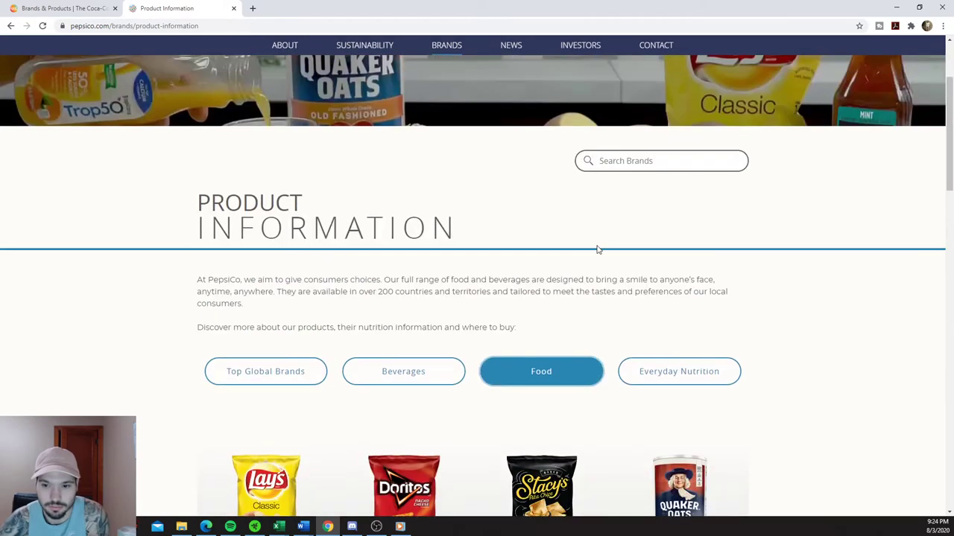
pyautogui.click(684, 365)
pyautogui.scroll(-9, 634, 380)
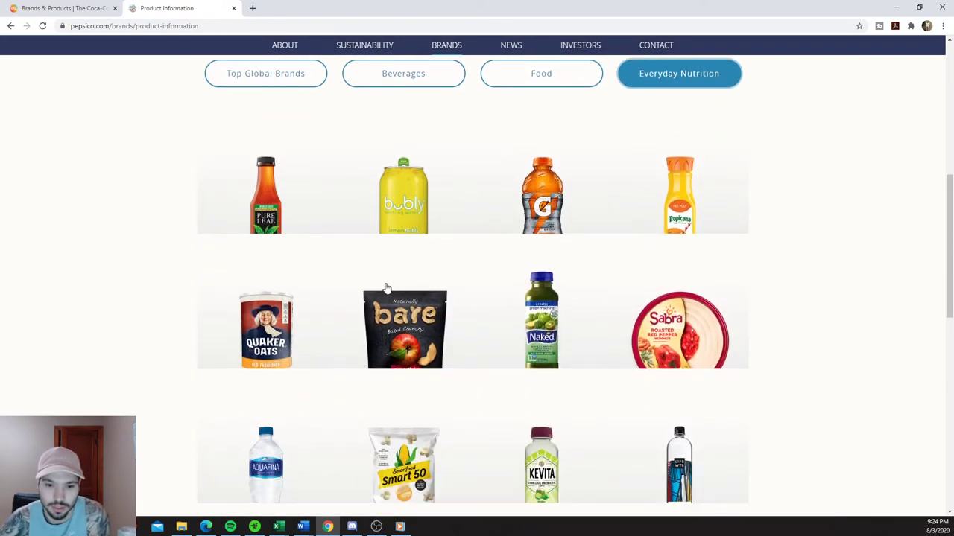
pyautogui.scroll(-3, 395, 294)
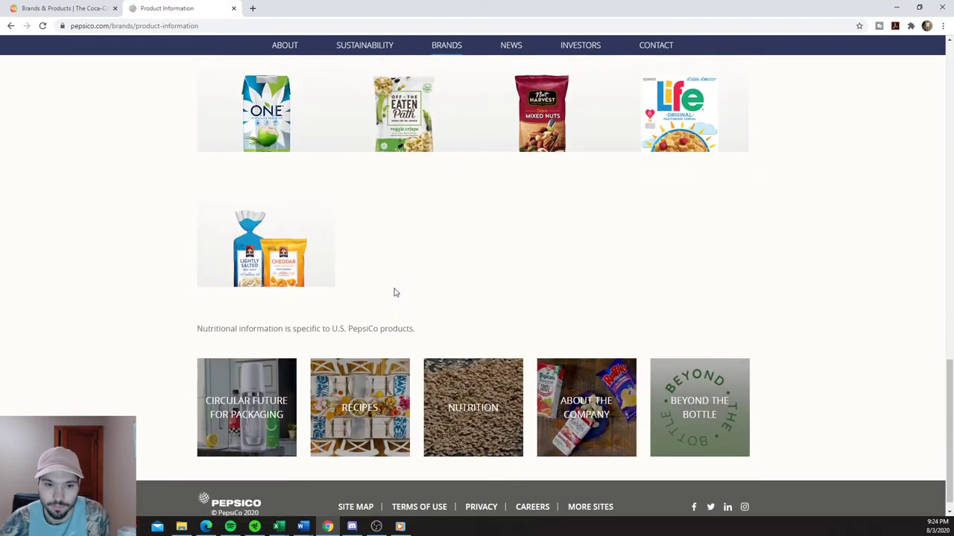
pyautogui.scroll(12, 399, 298)
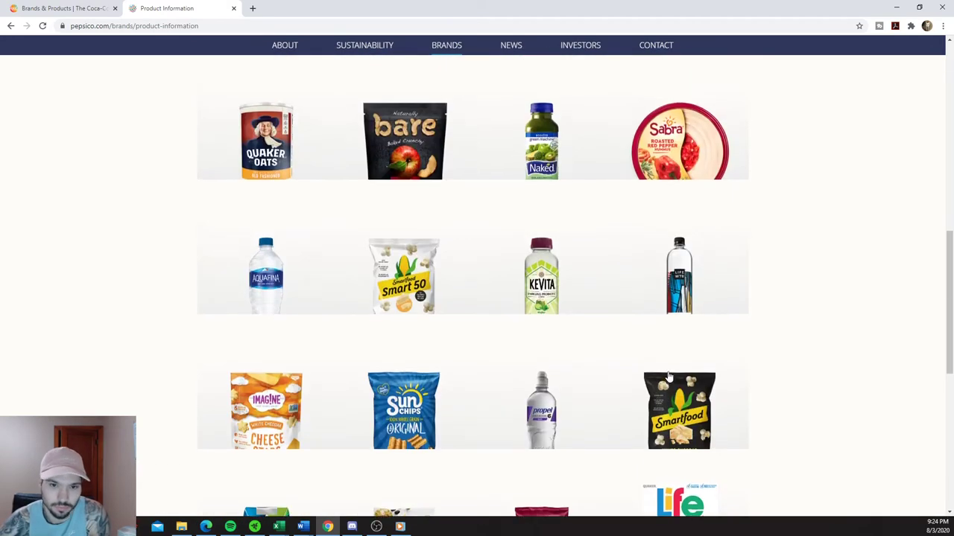
pyautogui.scroll(3, 814, 258)
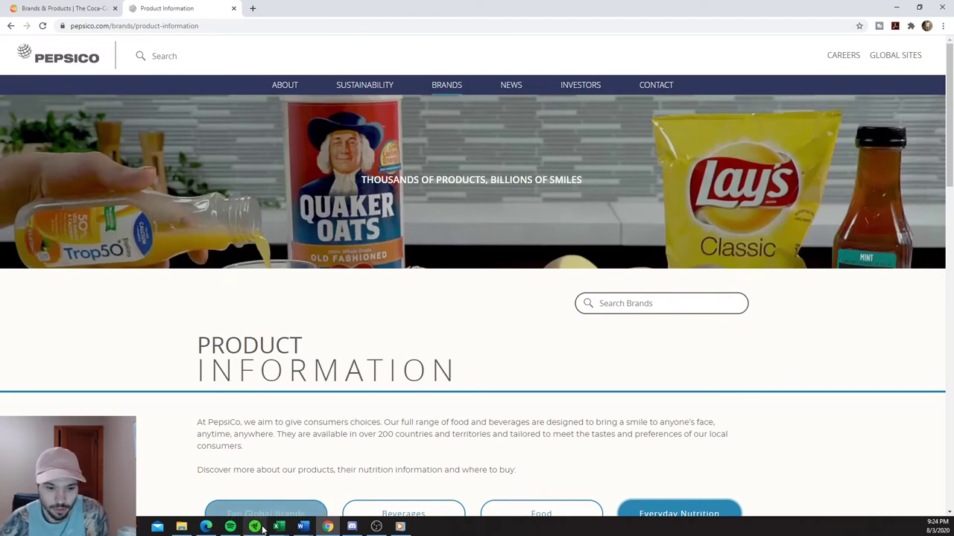
# Step: Switch to the Battle of the Stocks workbook in Excel and show it full screen
pyautogui.moveTo(278, 527)
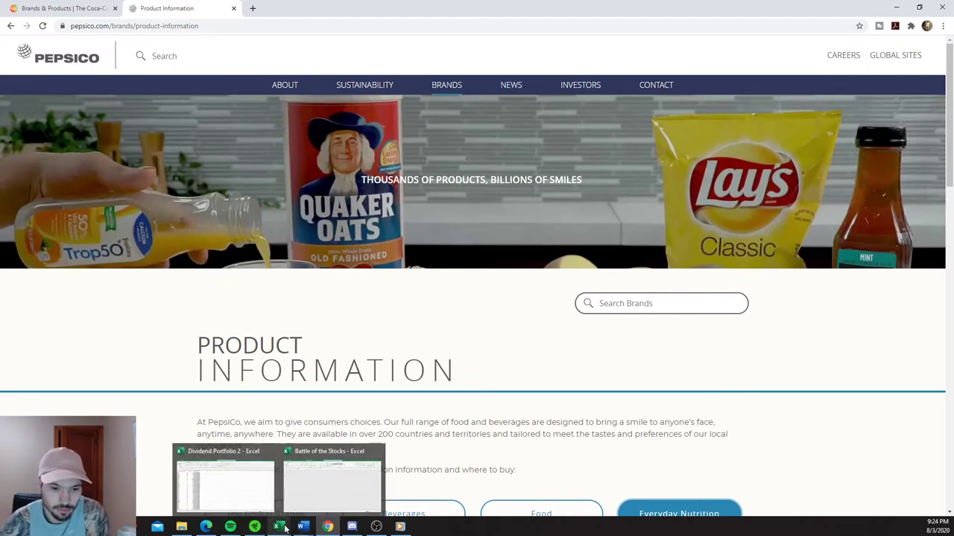
pyautogui.moveTo(313, 490)
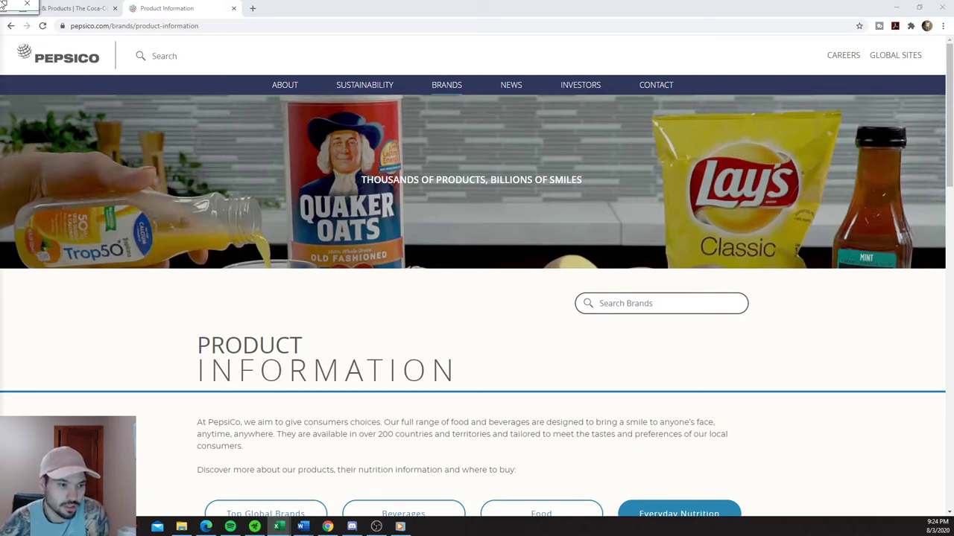
pyautogui.moveTo(134, 9); pyautogui.dragTo(201, 5)
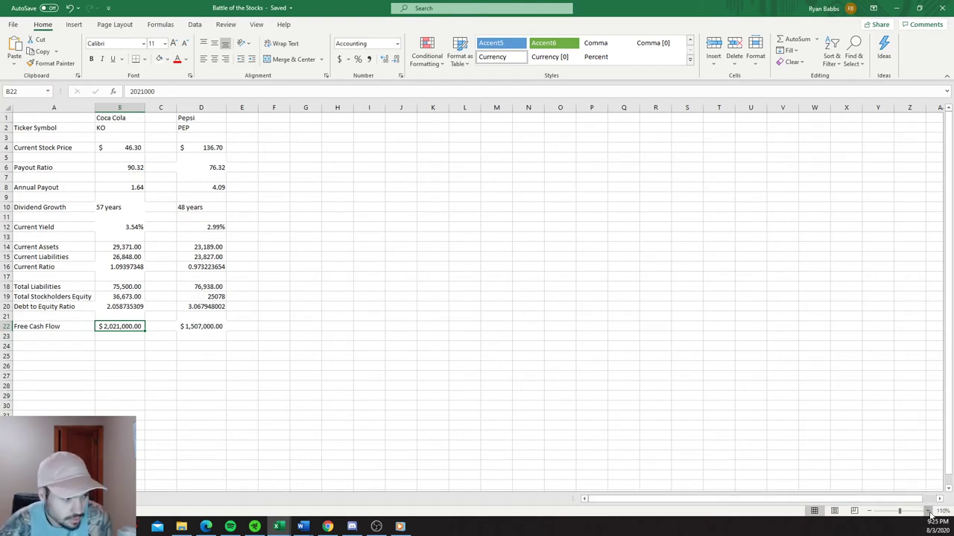
# Step: Enlarge the worksheet display and autofit columns B and D to their contents
pyautogui.click(928, 512)
pyautogui.click(929, 512)
pyautogui.click(929, 512)
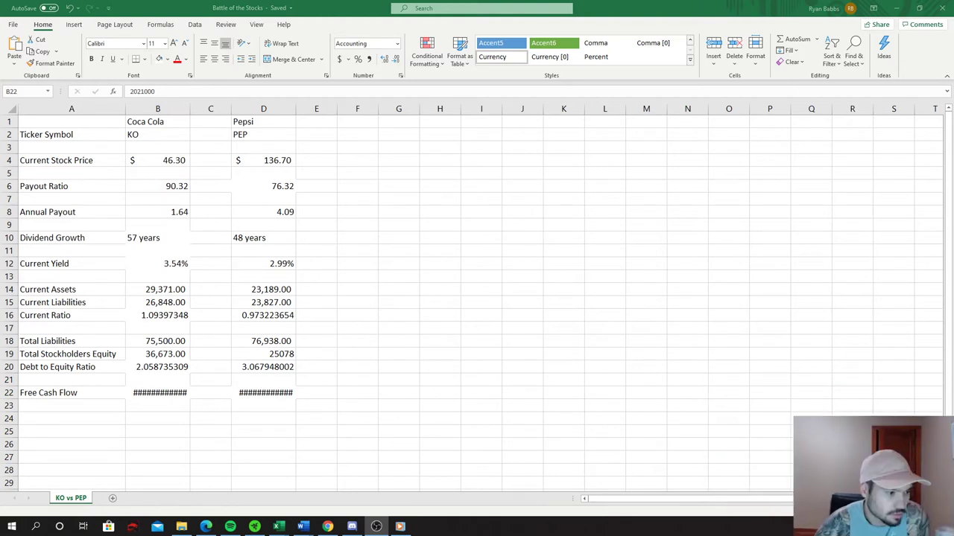
pyautogui.doubleClick(190, 109)
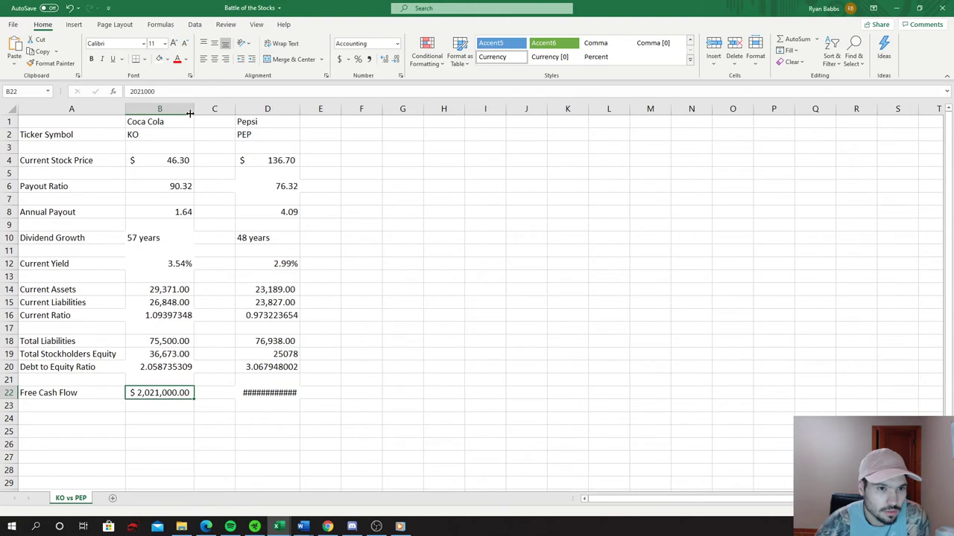
pyautogui.doubleClick(301, 109)
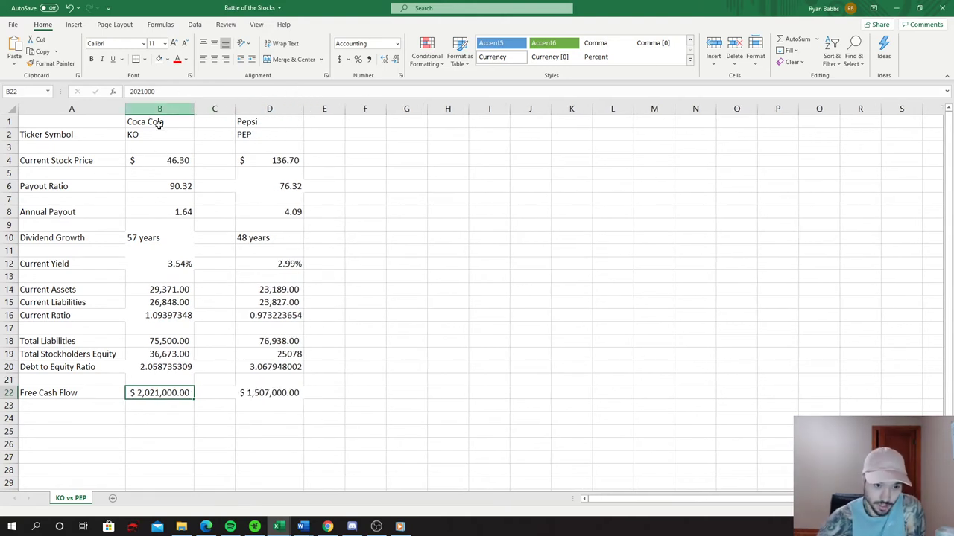
# Step: Examine Coca Cola's ticker symbol and compare the current stock prices of Coca Cola and Pepsi
pyautogui.click(147, 136)
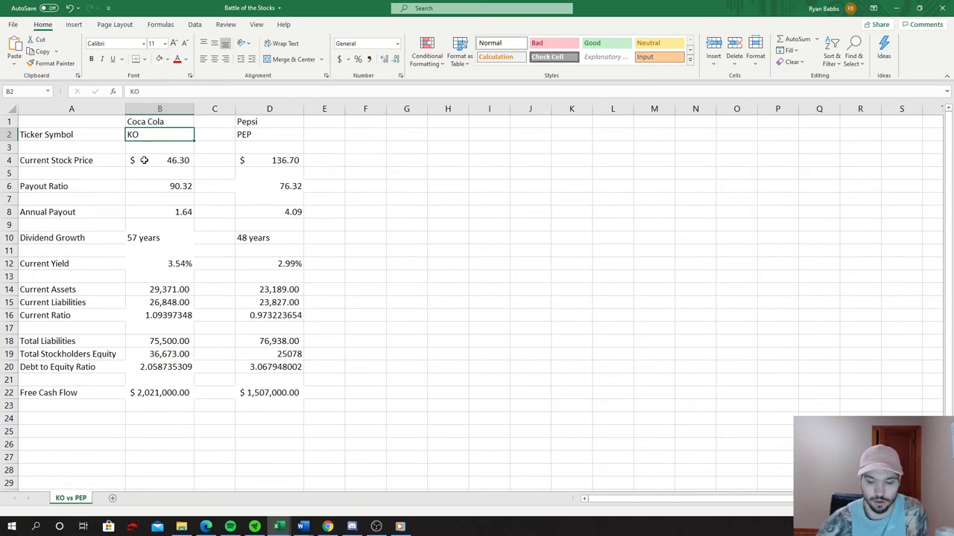
pyautogui.click(143, 160)
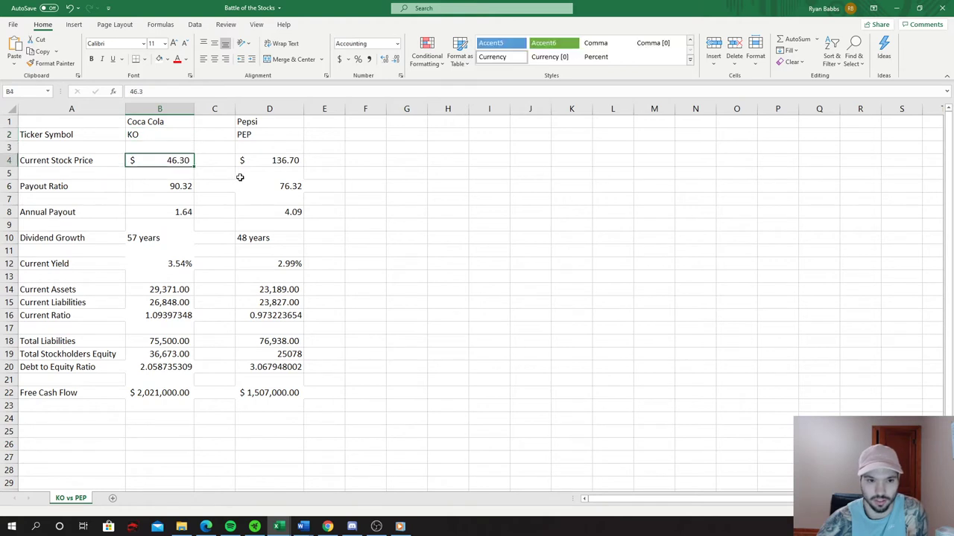
pyautogui.click(267, 160)
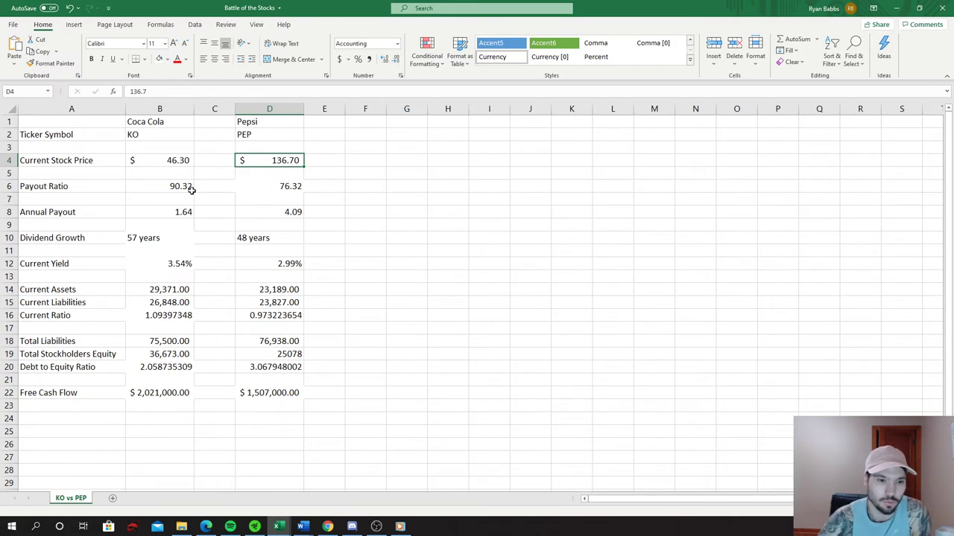
# Step: Compare the two payout ratios and highlight Pepsi's payout ratio in cell D6 with a yellow fill
pyautogui.click(188, 187)
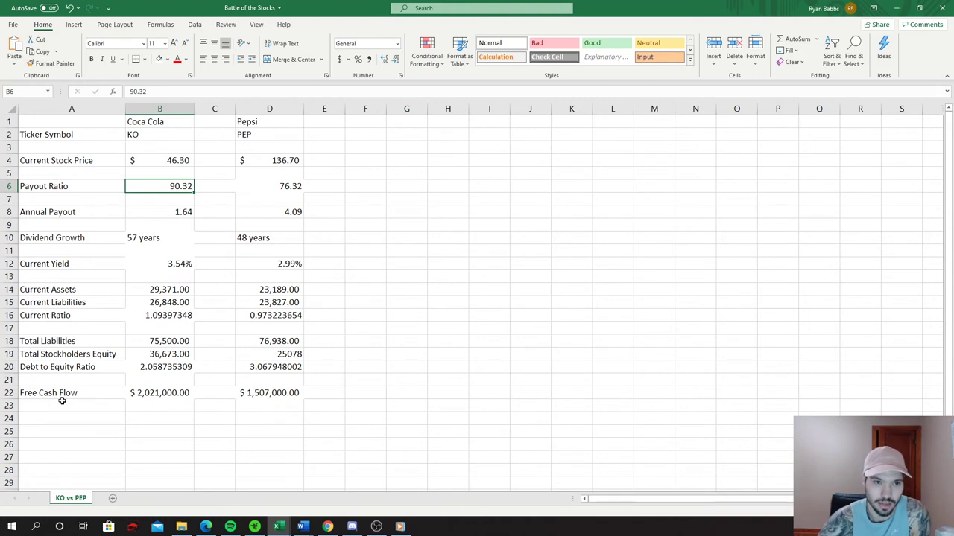
pyautogui.click(299, 192)
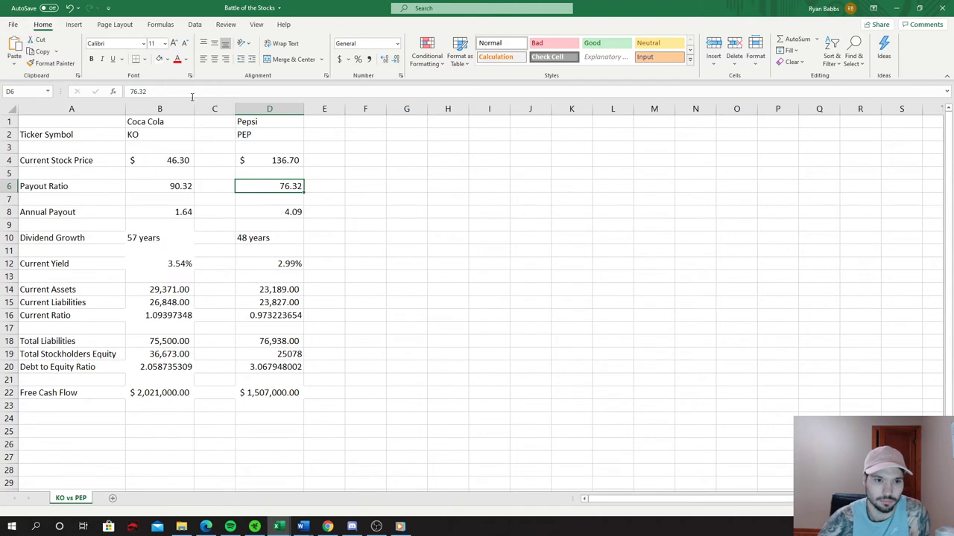
pyautogui.click(167, 60)
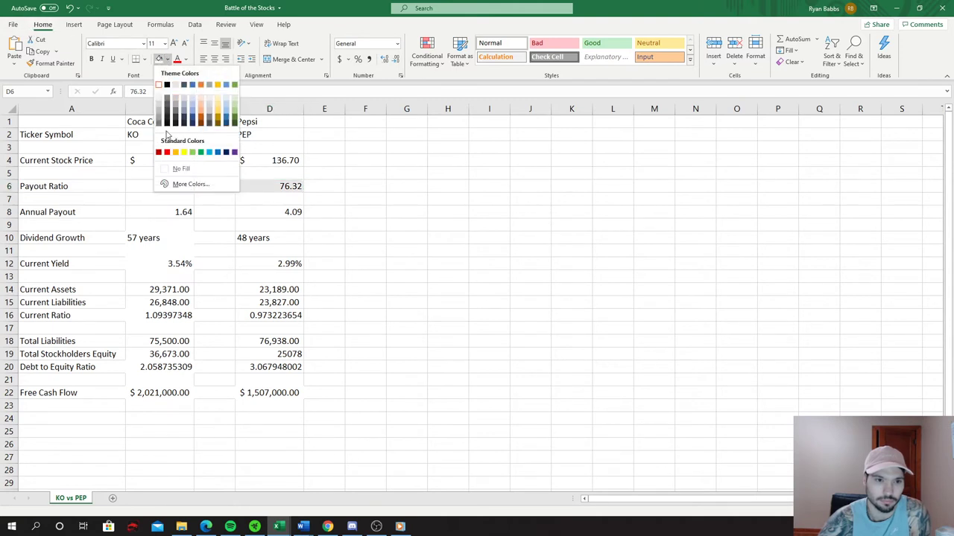
pyautogui.click(183, 152)
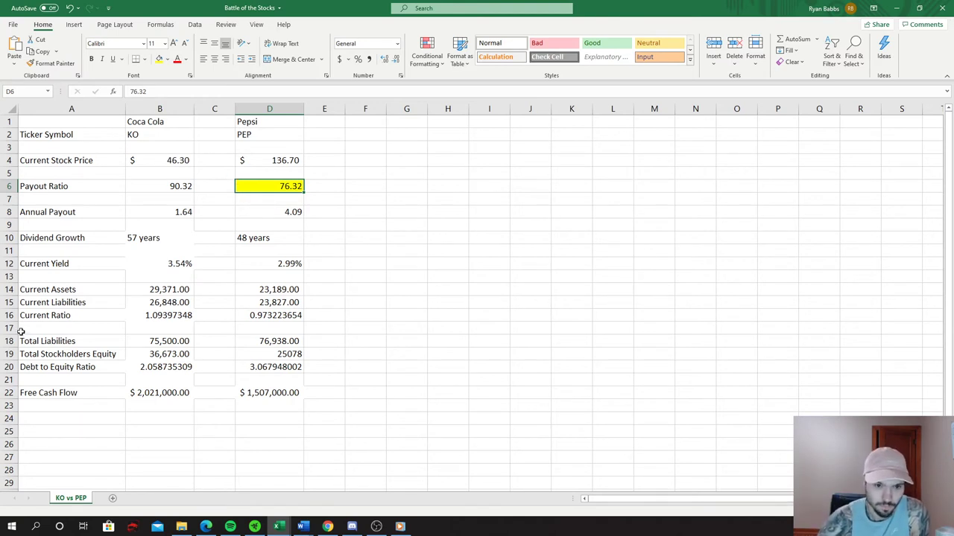
# Step: Highlight Coca Cola's dividend growth in B10 and current yield in B12 with a yellow fill
pyautogui.click(135, 240)
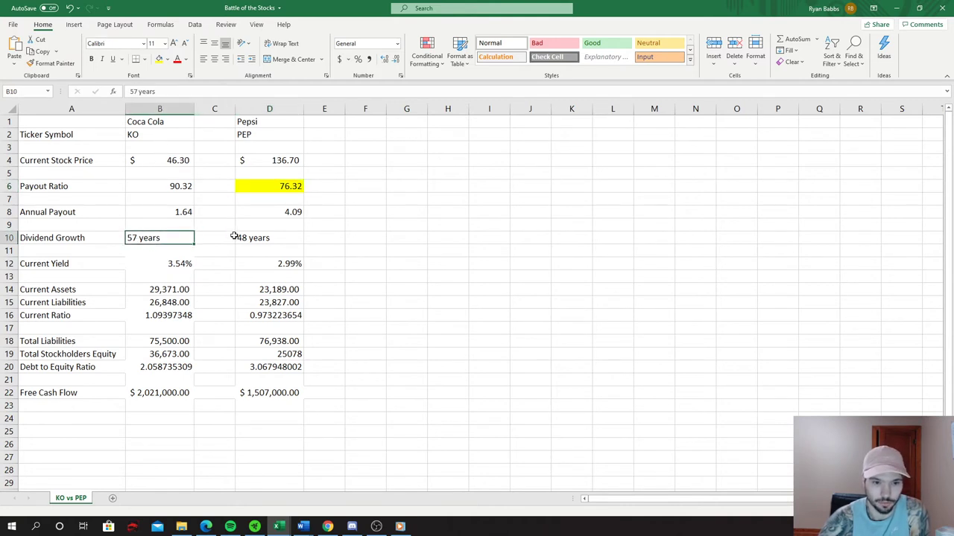
pyautogui.click(159, 59)
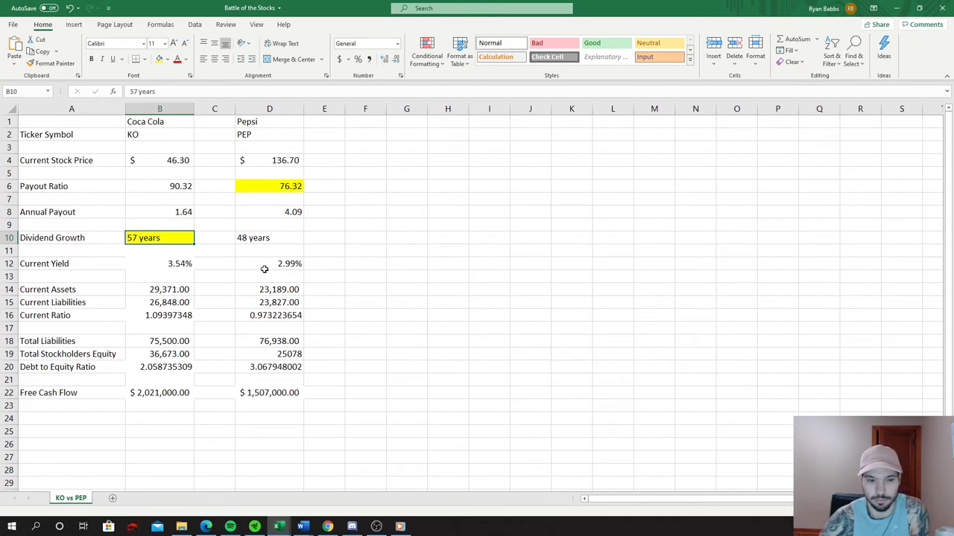
pyautogui.click(167, 263)
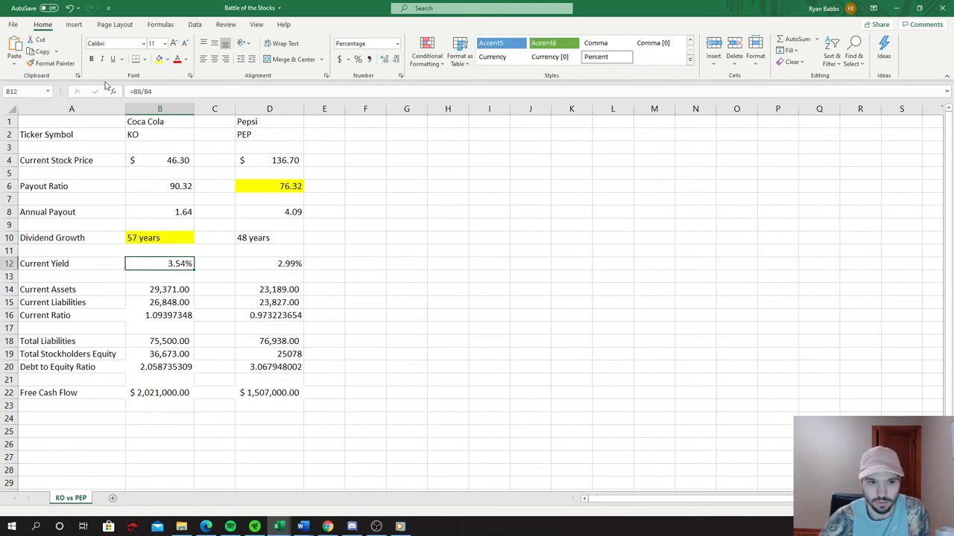
pyautogui.click(160, 59)
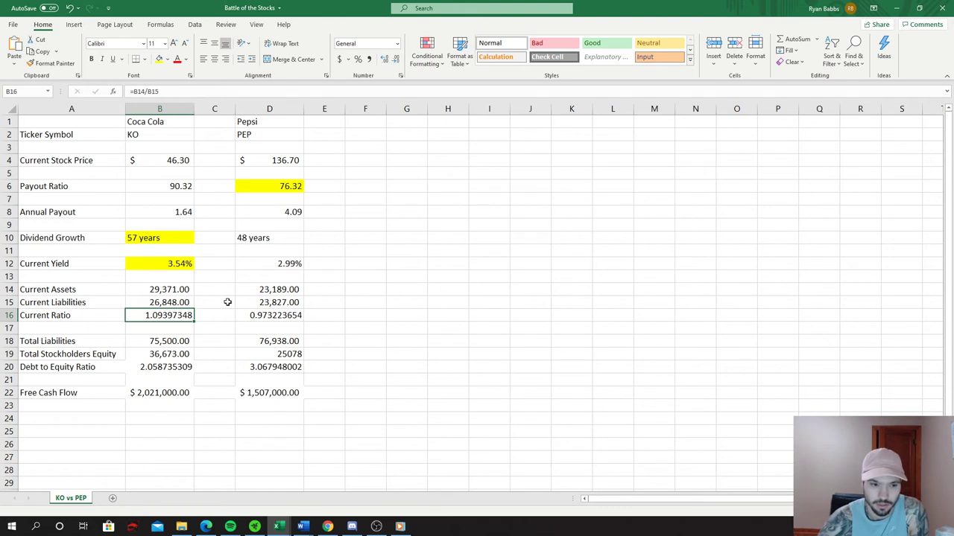
# Step: Check Pepsi's current ratio and highlight Coca Cola's current ratio in B16 with a yellow fill
pyautogui.click(283, 316)
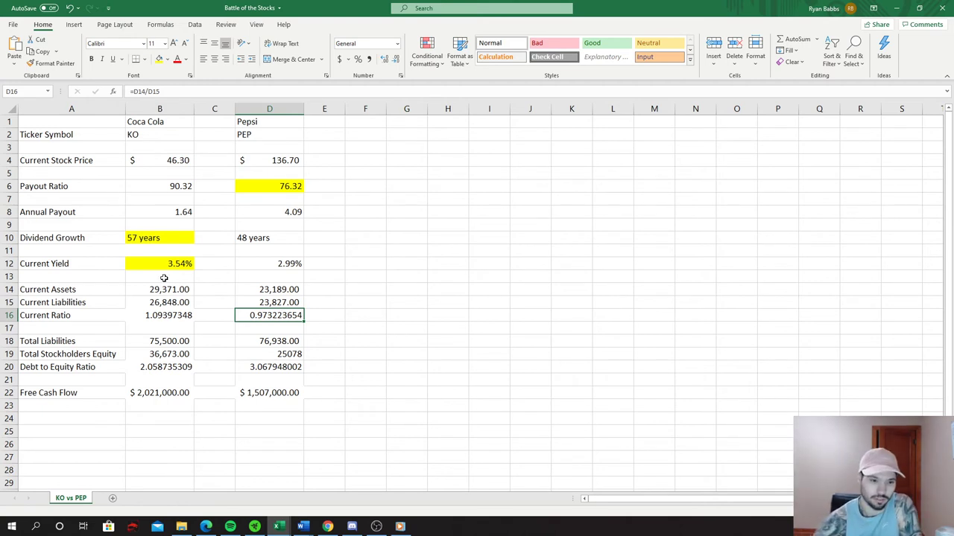
pyautogui.click(173, 316)
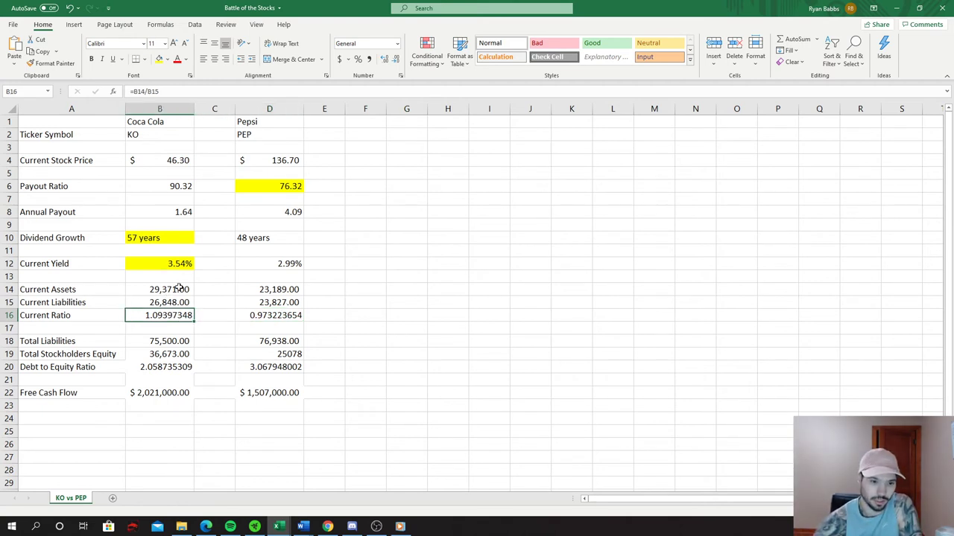
pyautogui.click(159, 59)
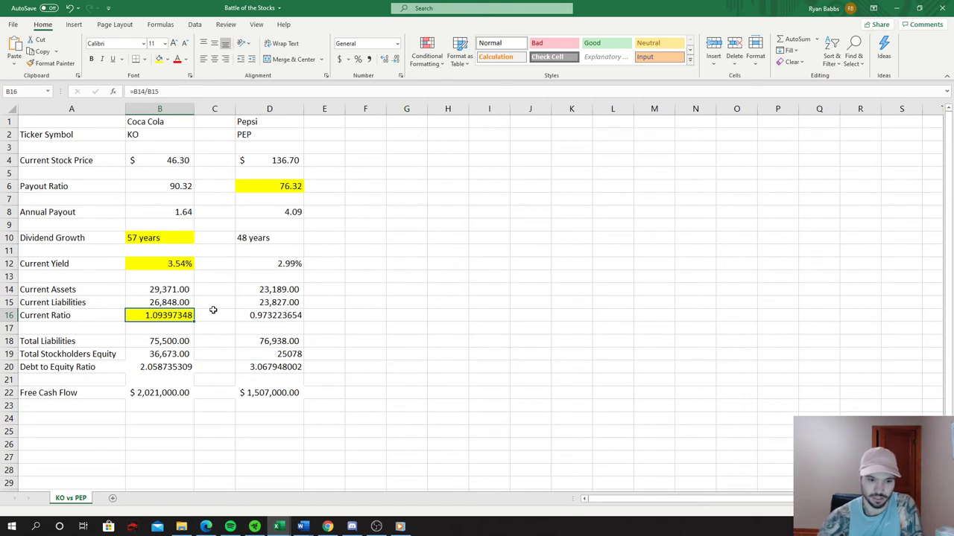
# Step: Compare the debt to equity ratios, and fill Coca Cola's debt to equity ratio in B20 and free cash flow in B22 yellow
pyautogui.click(181, 366)
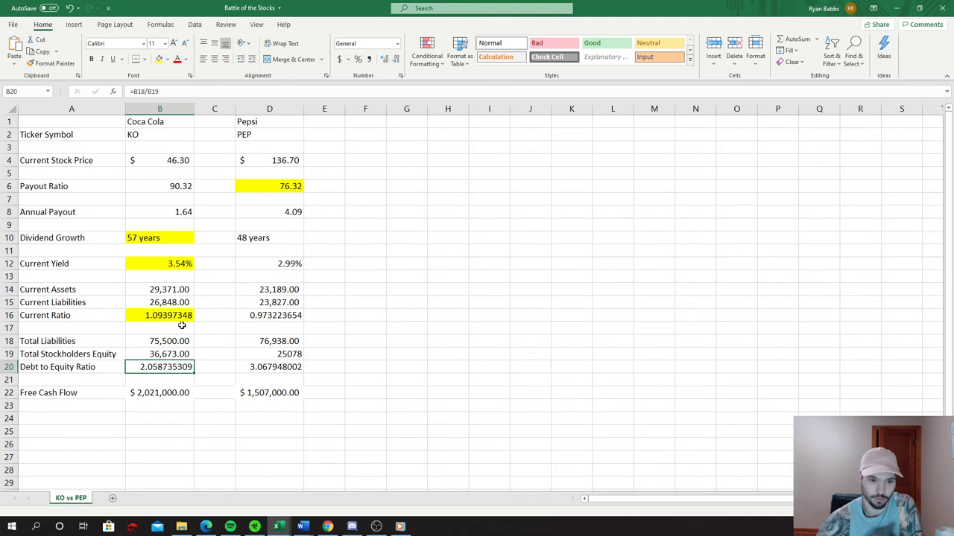
pyautogui.click(291, 368)
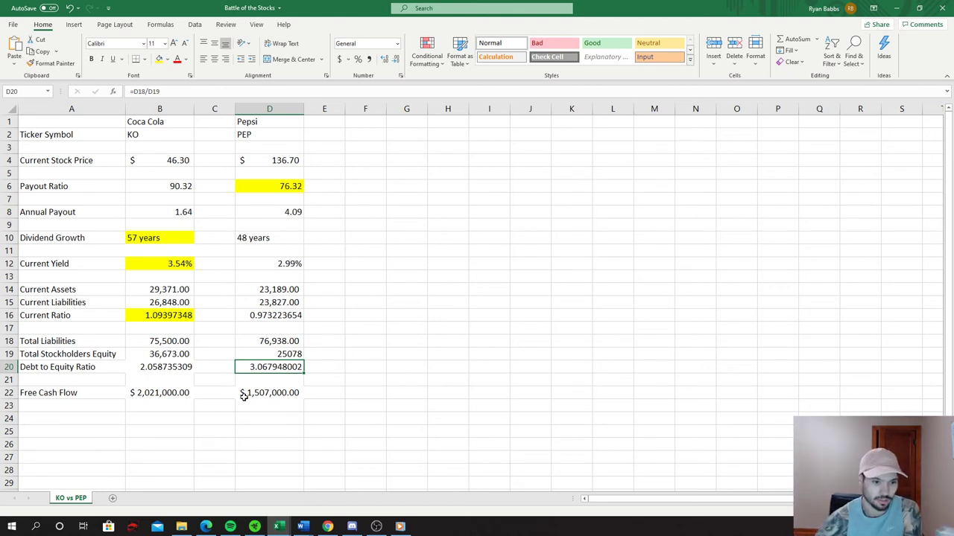
pyautogui.click(154, 367)
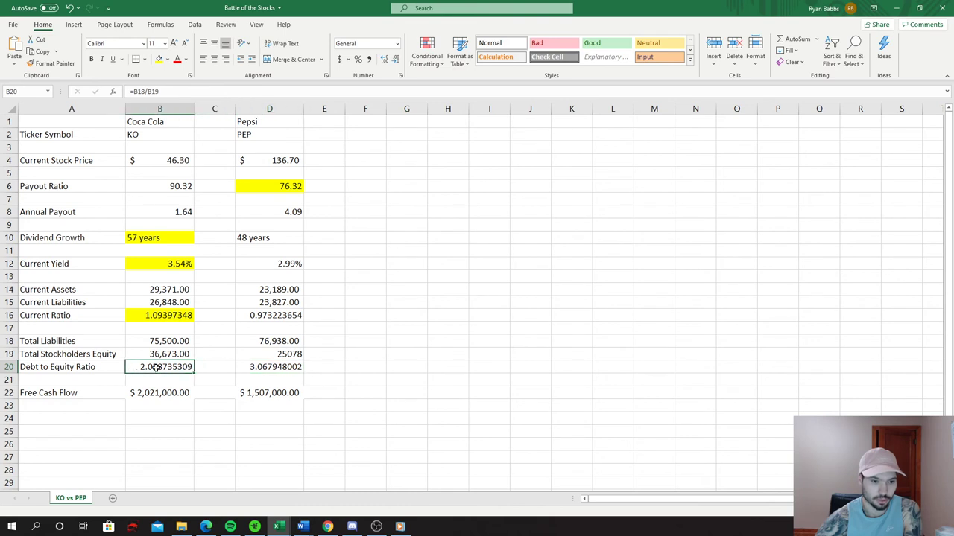
pyautogui.click(157, 62)
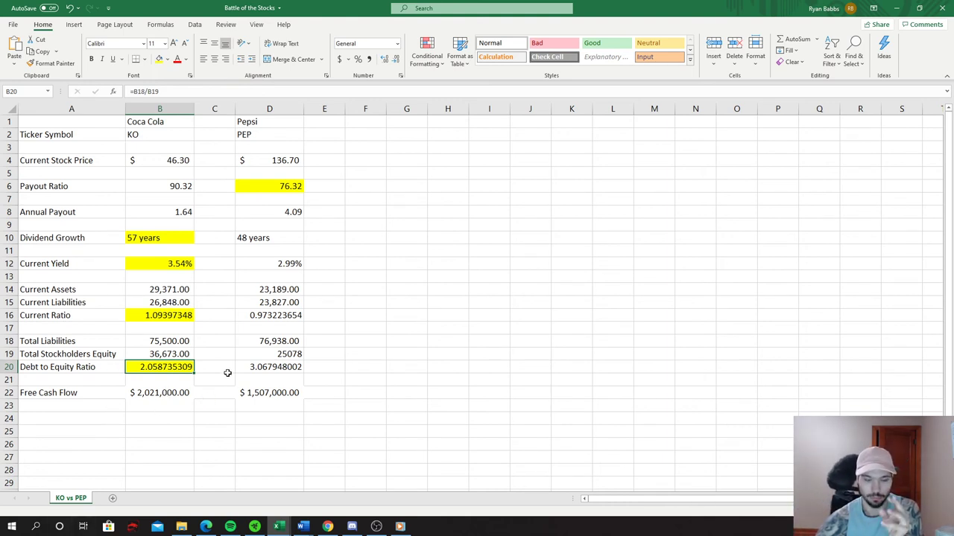
pyautogui.click(171, 392)
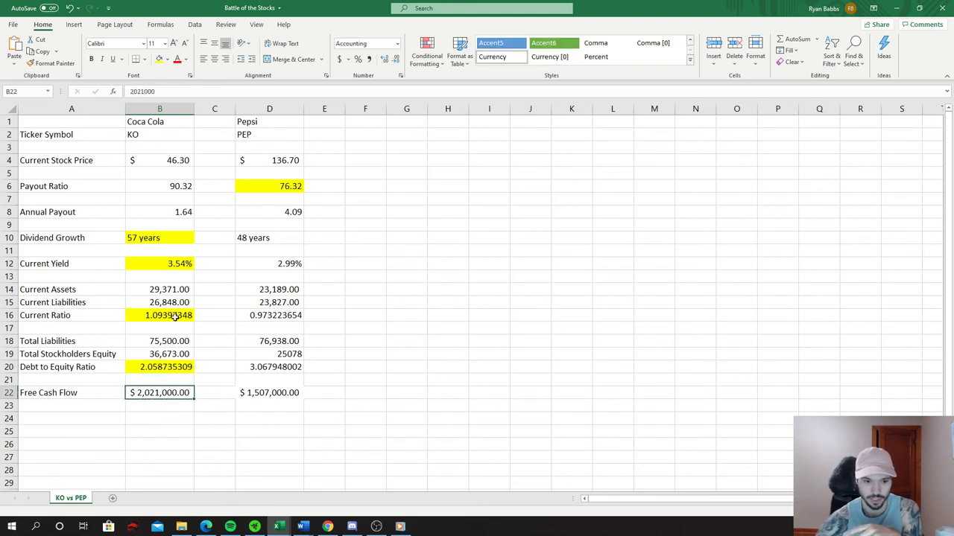
pyautogui.click(159, 59)
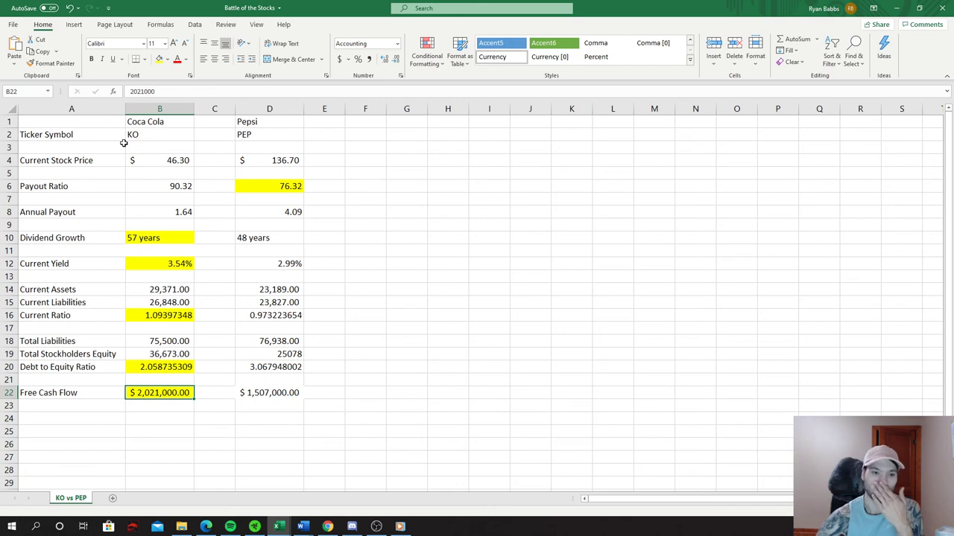